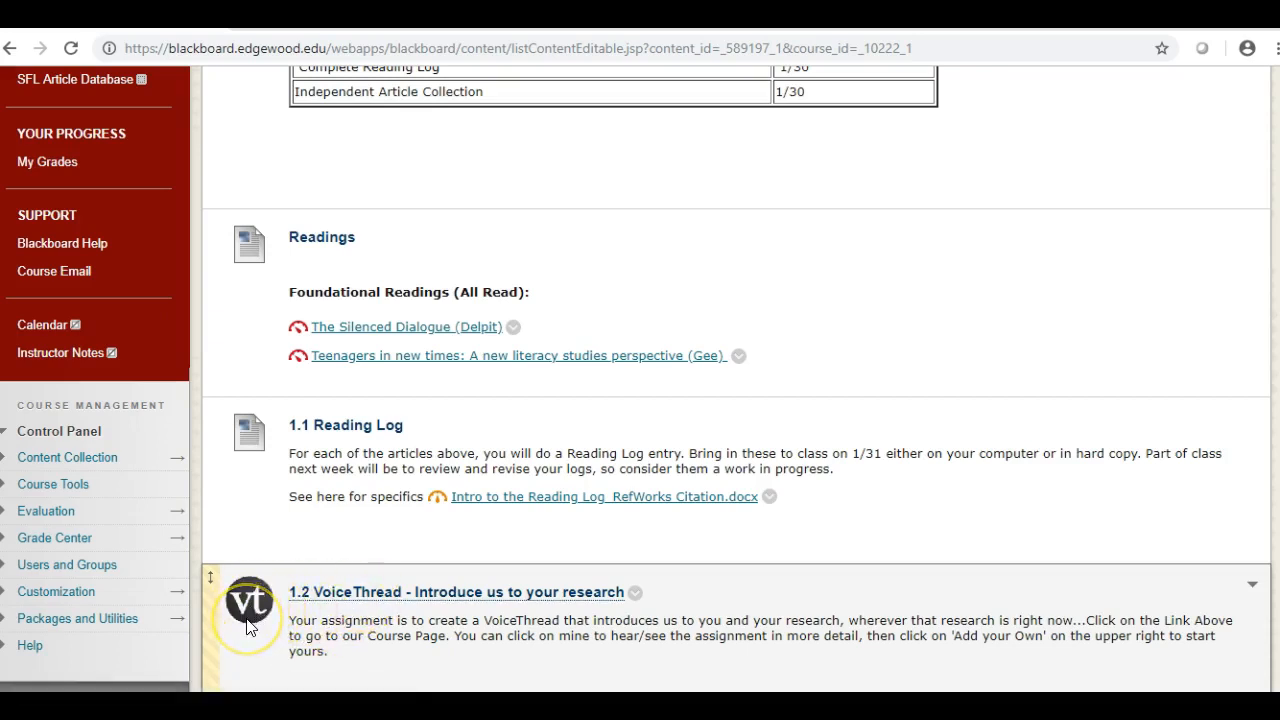
- Open the "1.2 VoiceThread - Introduce us to your research" assignment and start a new VoiceThread for the course
click(391, 594)
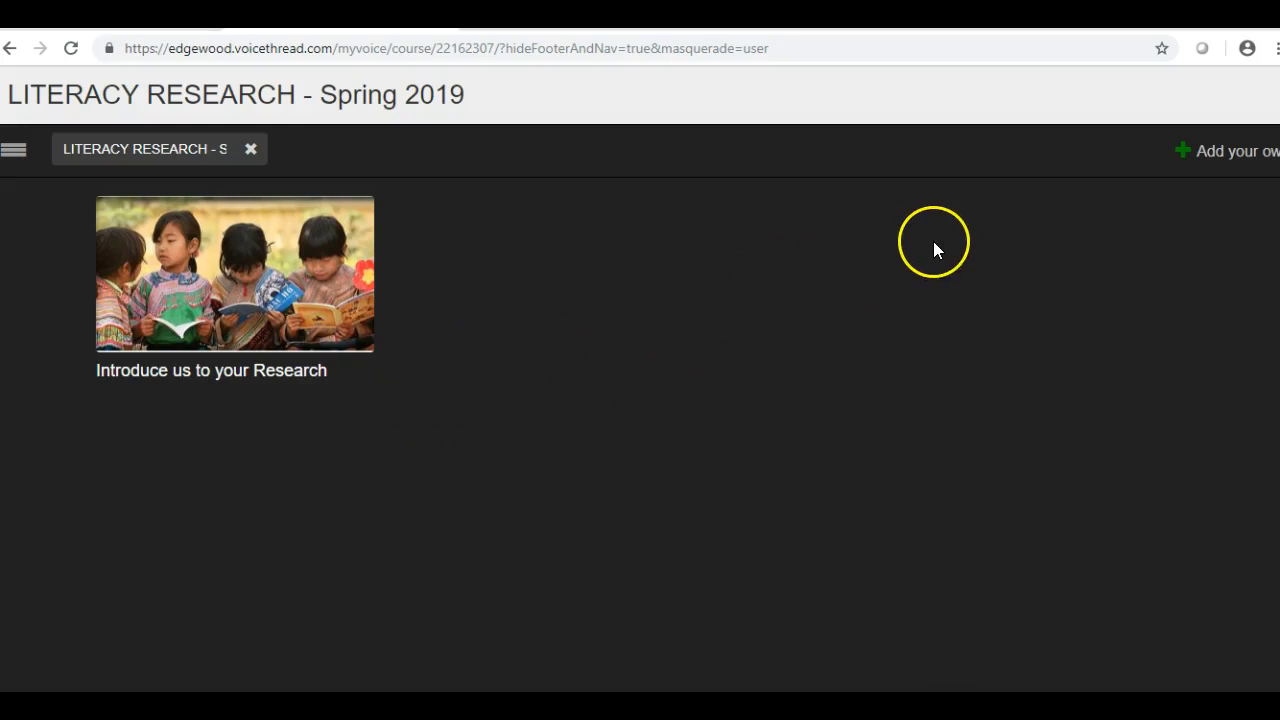
click(1238, 161)
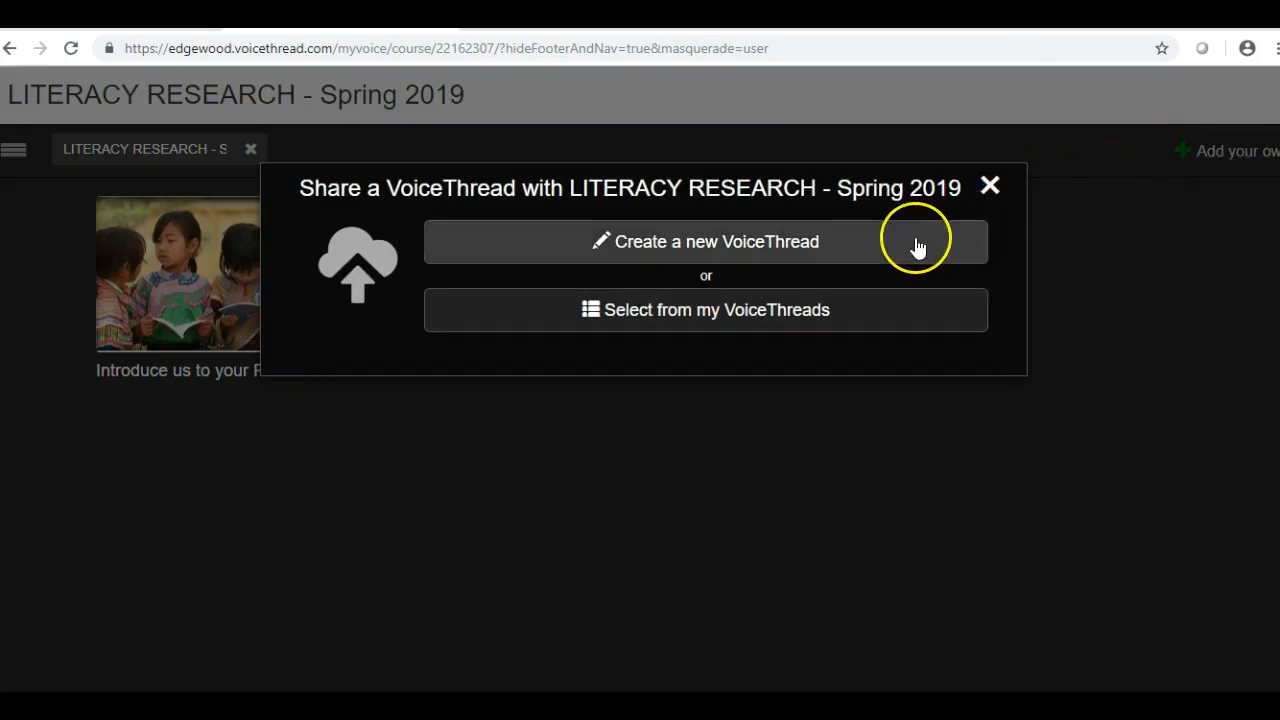
click(908, 323)
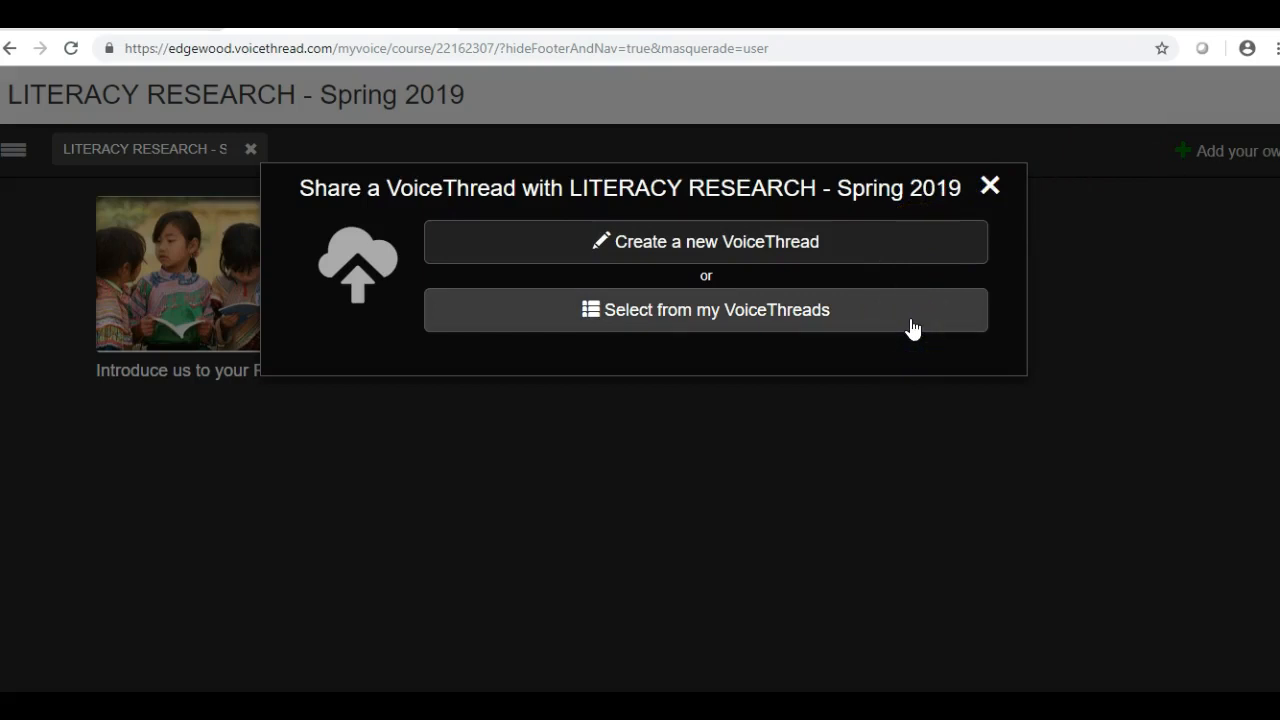
click(895, 252)
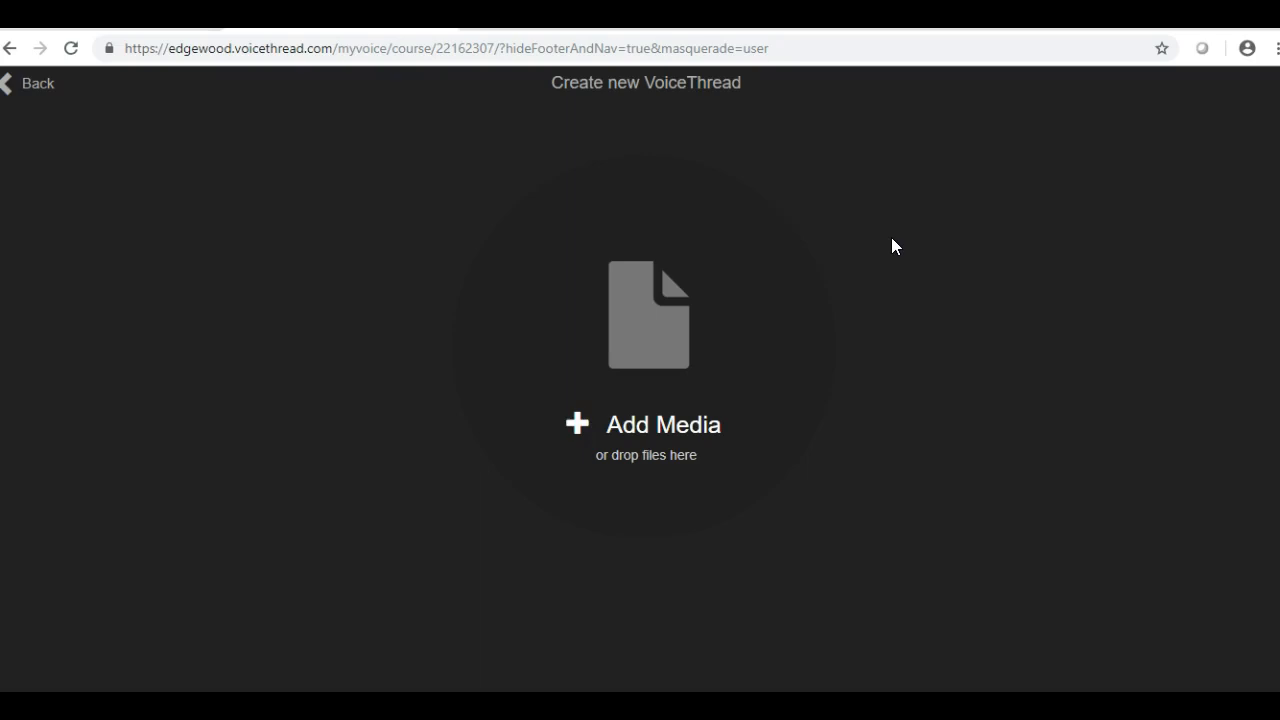
- Add the Deep Diversity image from the computer's Pictures folder to the new VoiceThread
click(660, 340)
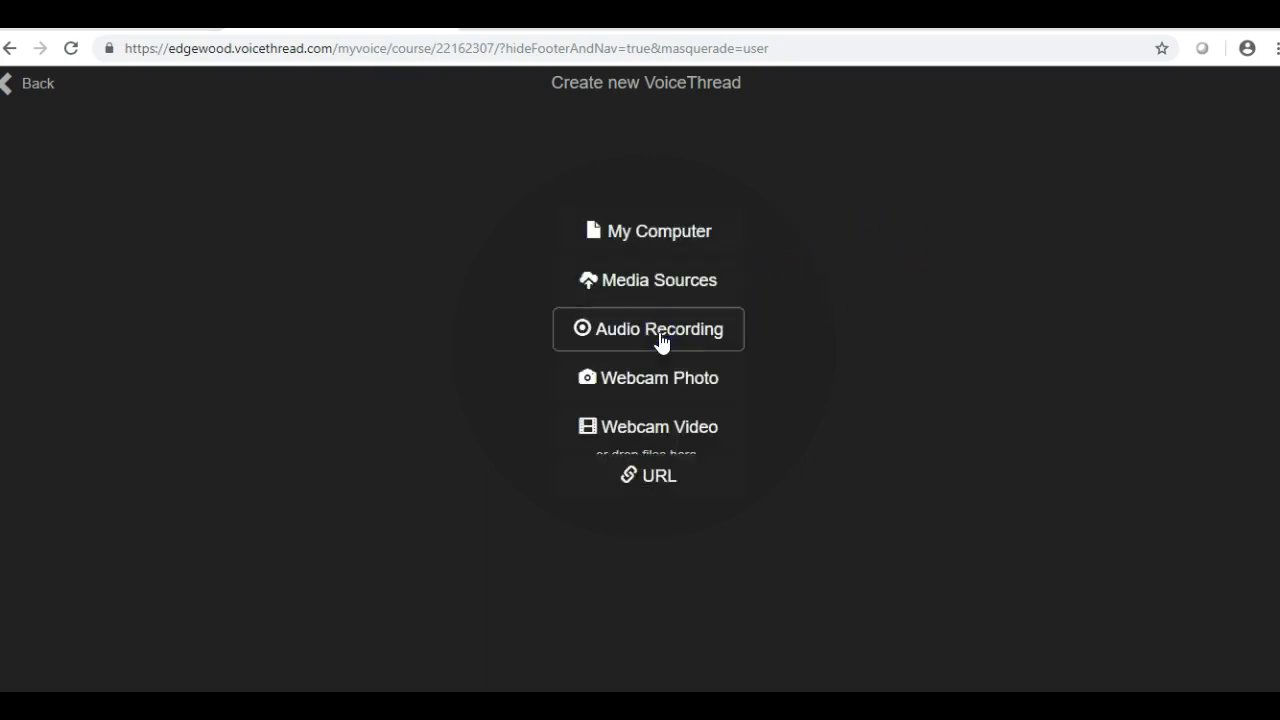
click(731, 284)
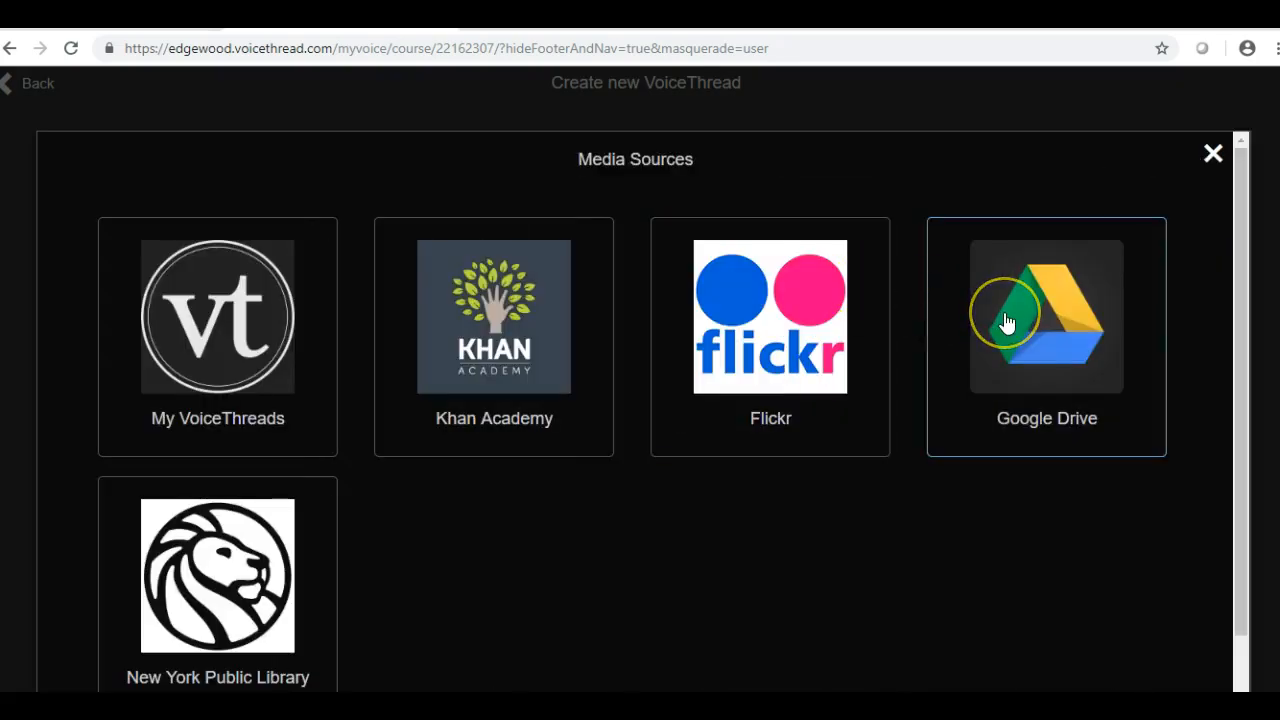
click(1212, 155)
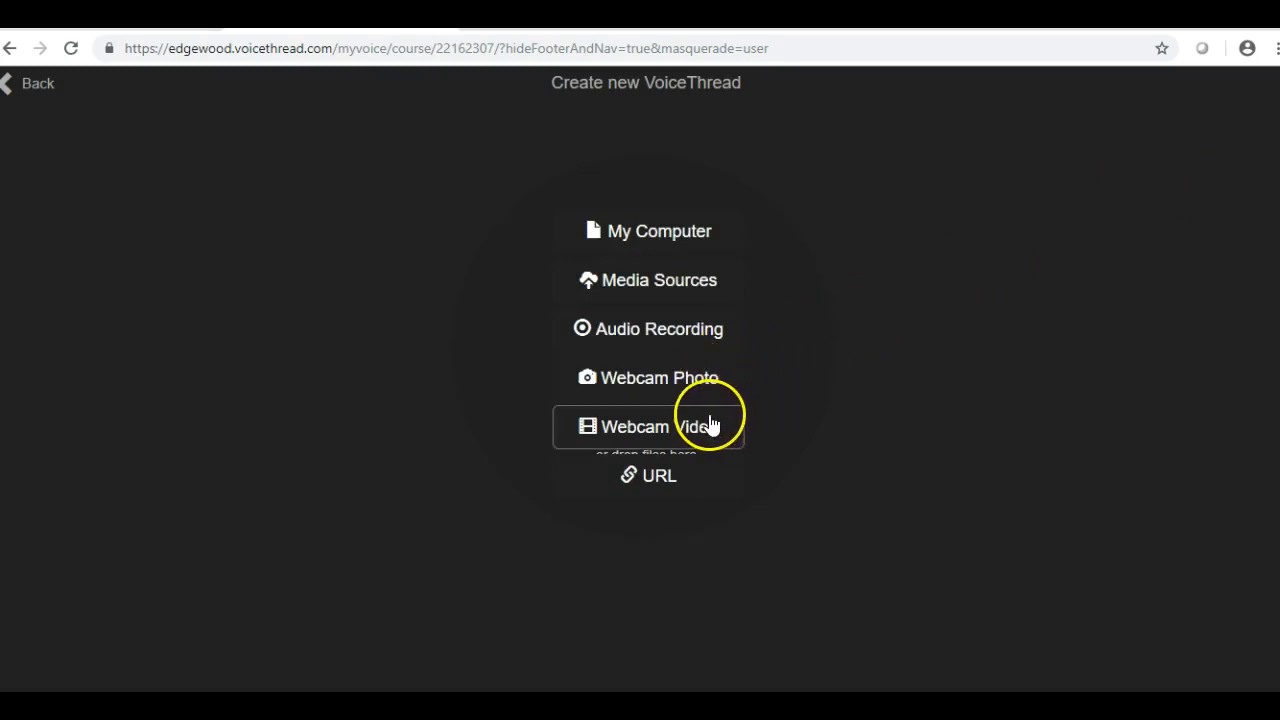
click(703, 232)
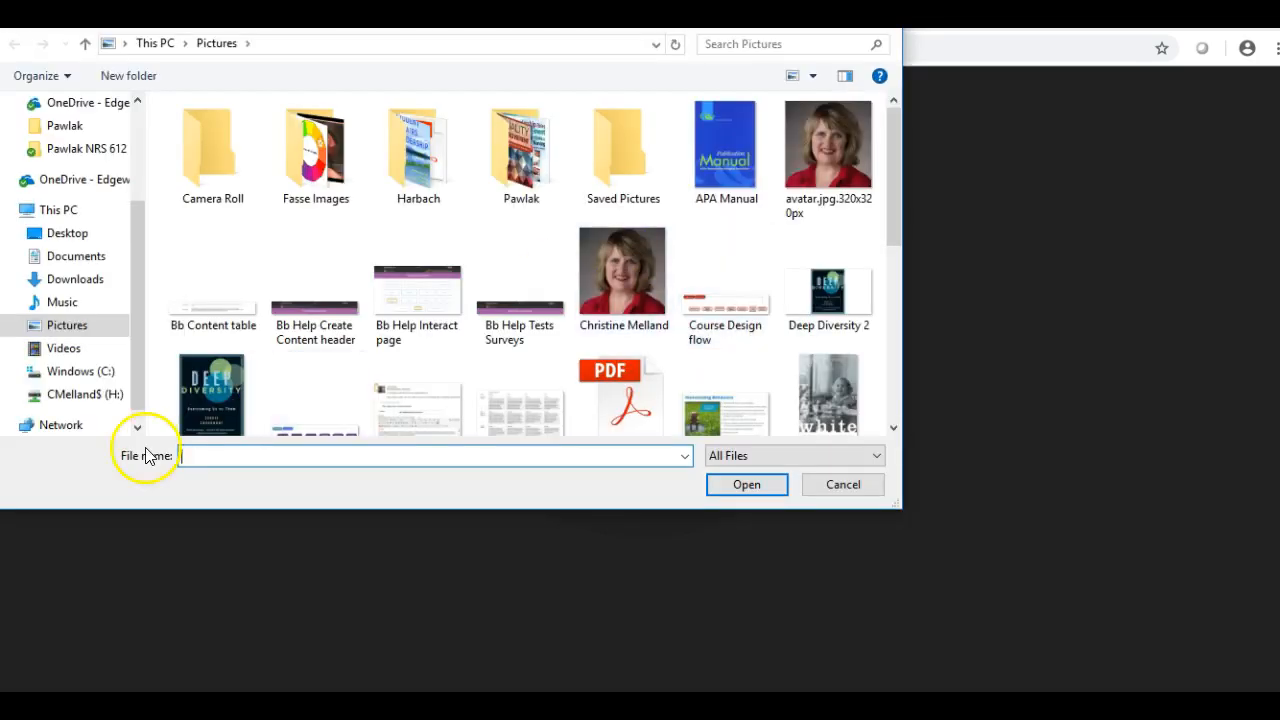
click(203, 413)
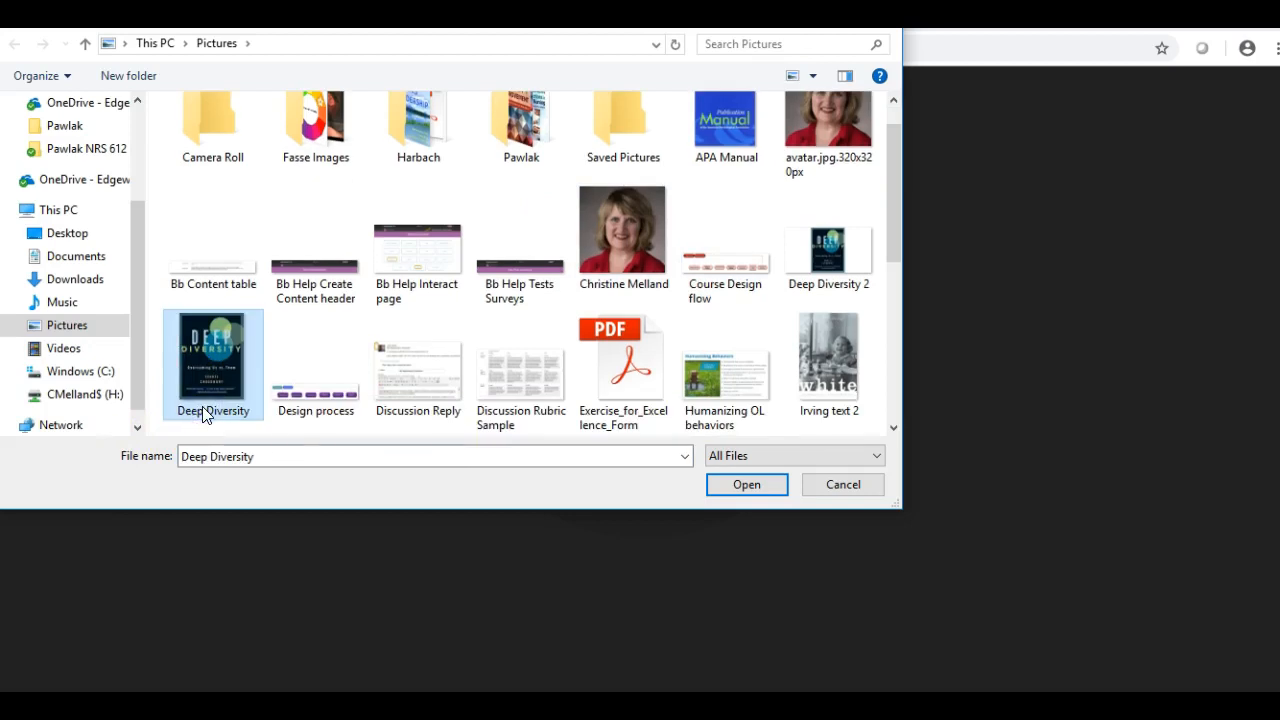
click(750, 487)
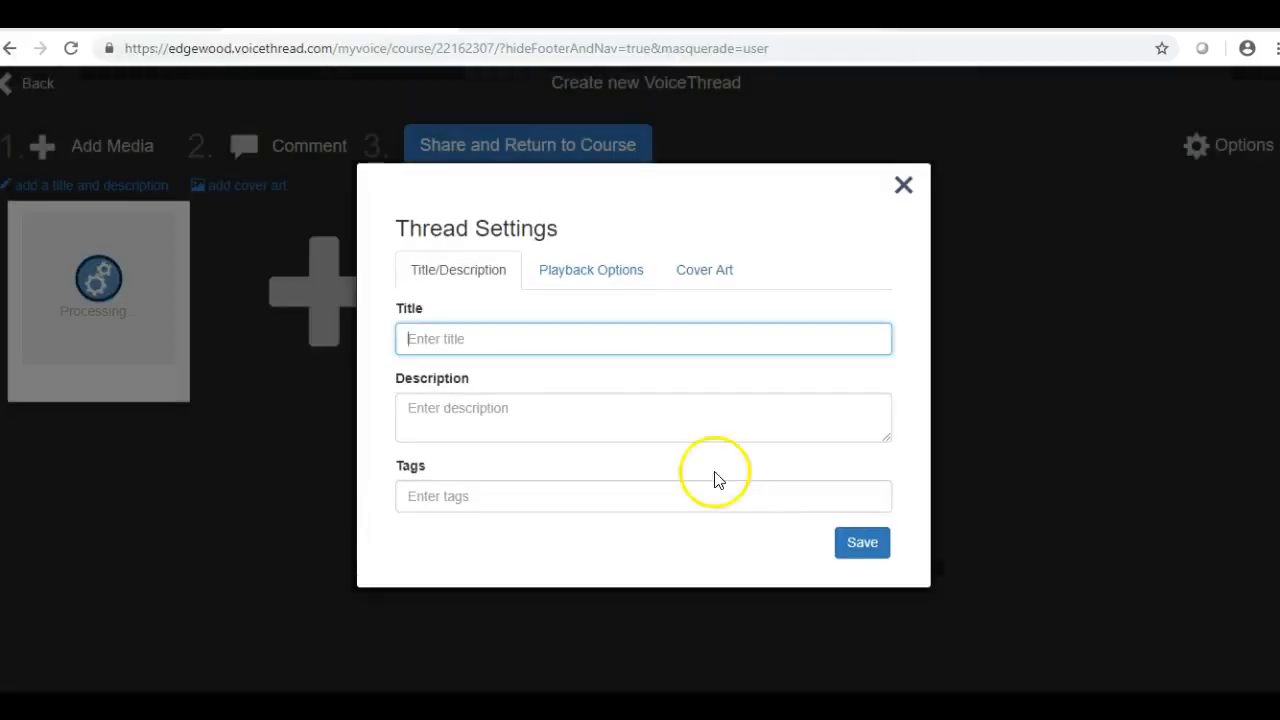
- Title the VoiceThread "Sample Assignment" and save the thread settings
click(533, 341)
text(Samp)
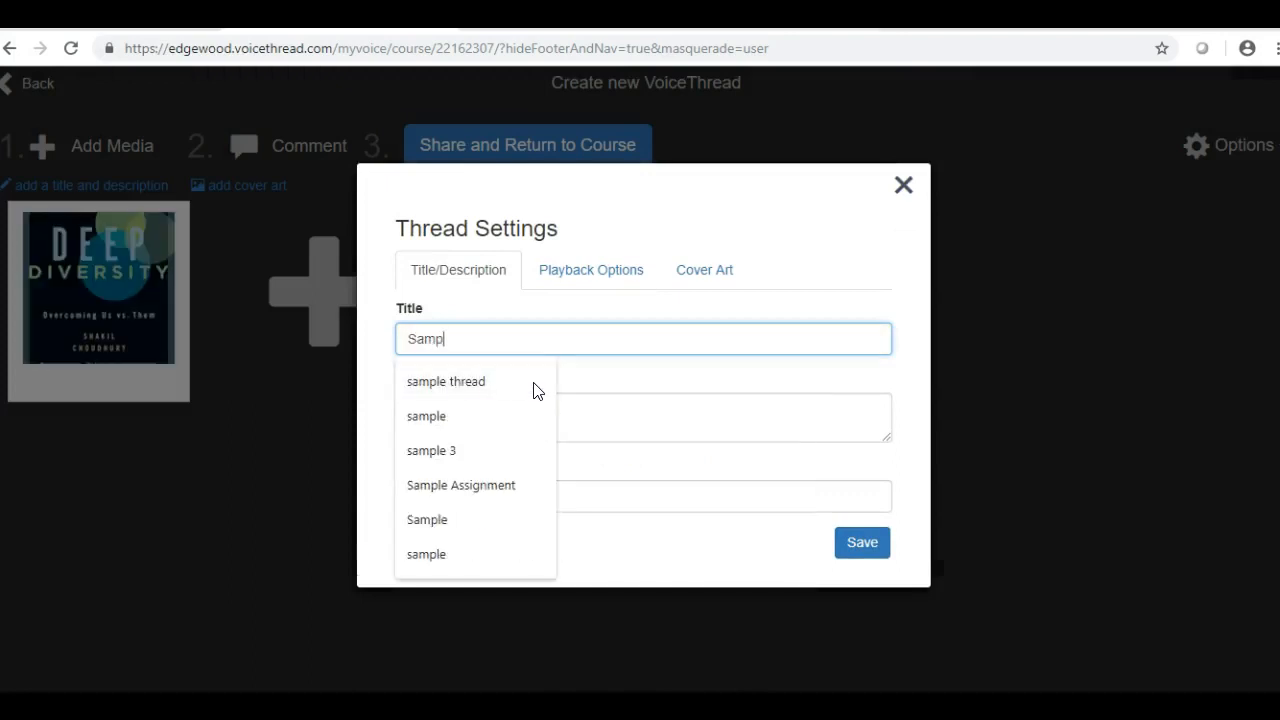
text(le Assignment)
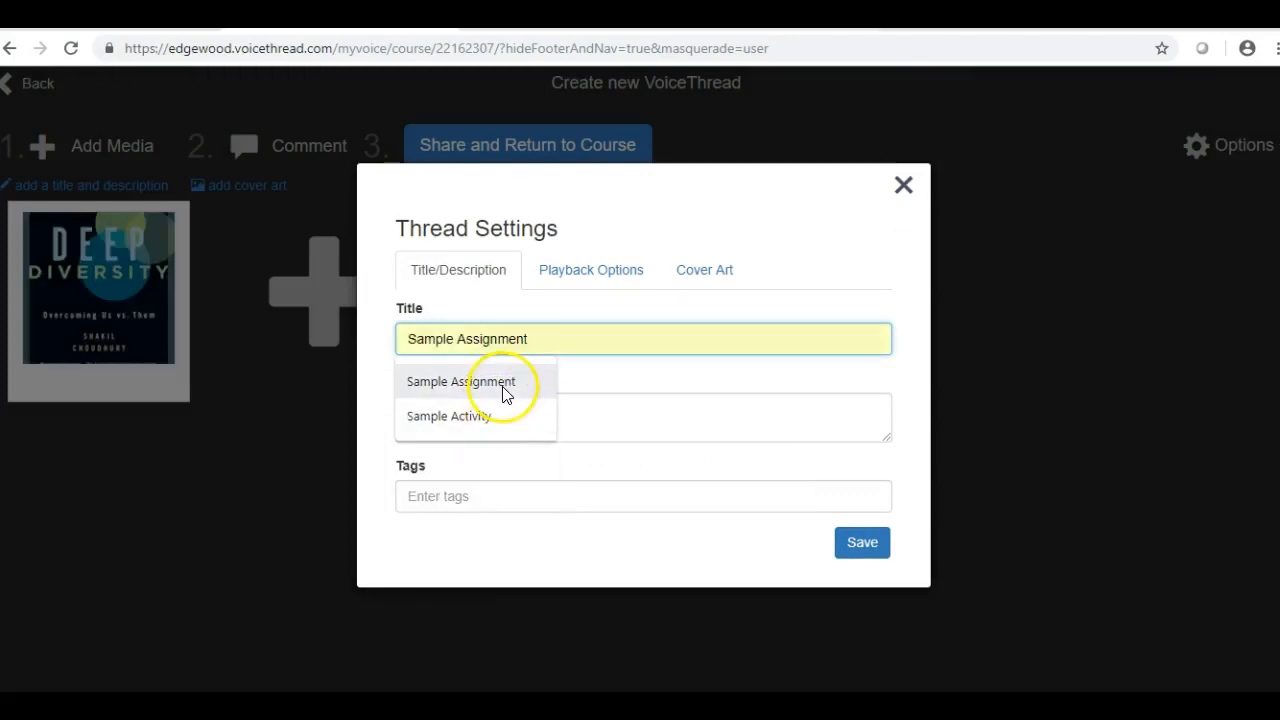
click(503, 388)
click(874, 543)
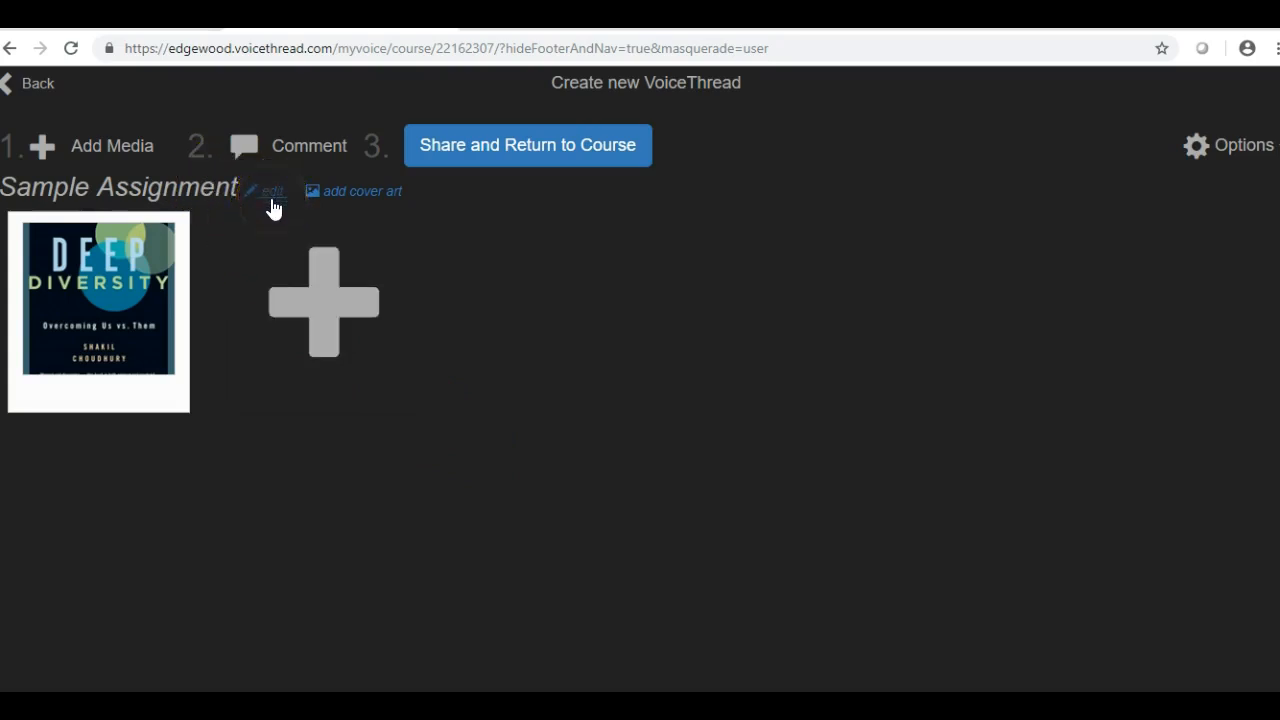
click(231, 450)
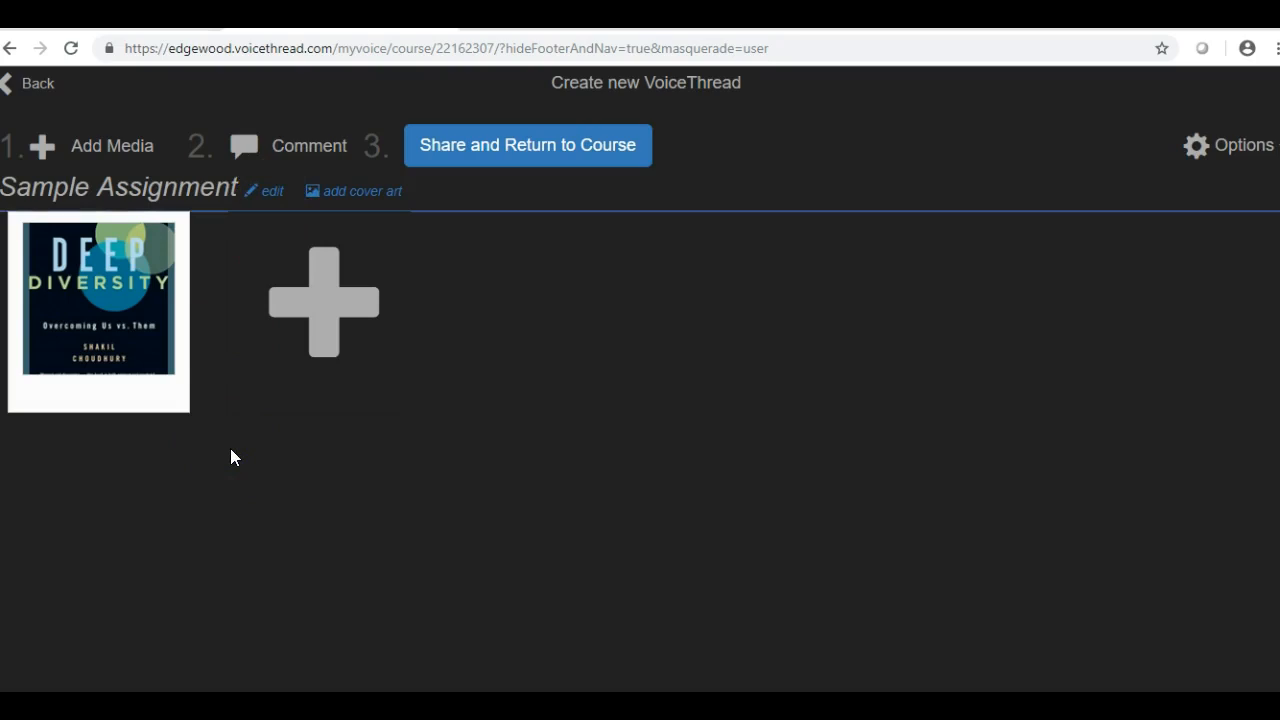
- Add the text comment "Sample text comment." to the Deep Diversity slide and open the saved comment
mouse_move(86, 397)
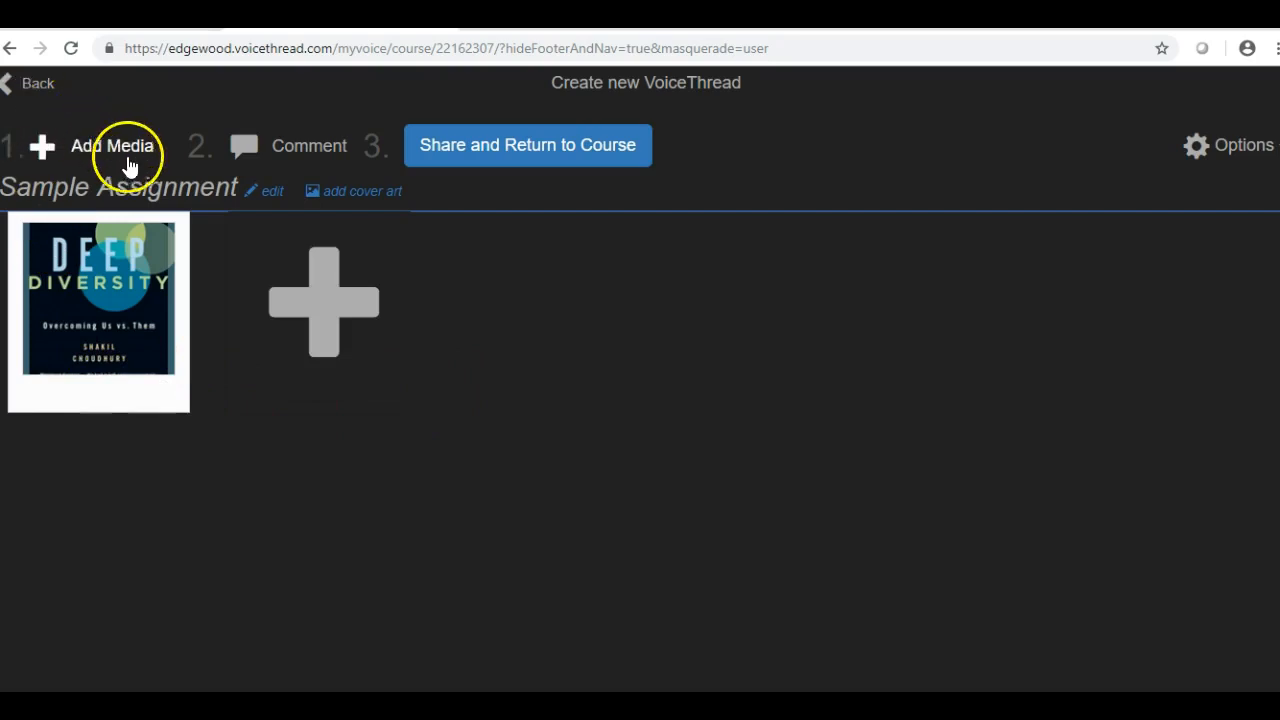
click(297, 150)
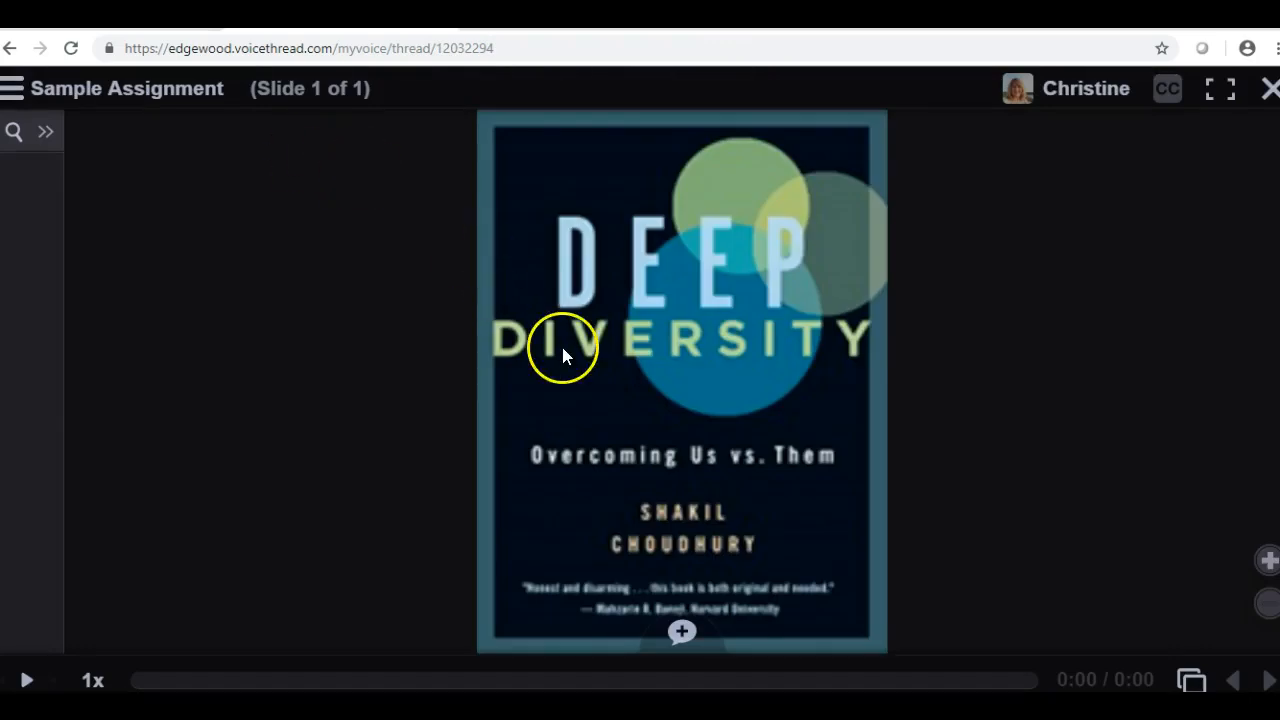
click(683, 636)
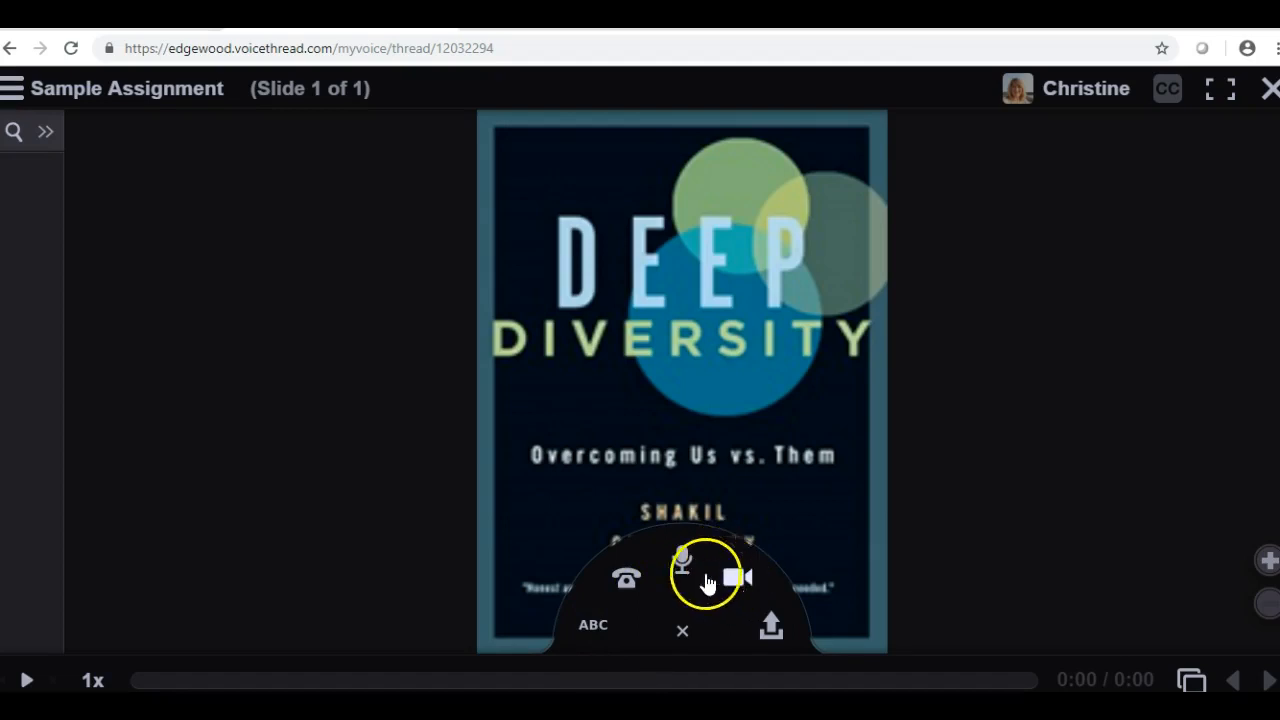
click(603, 625)
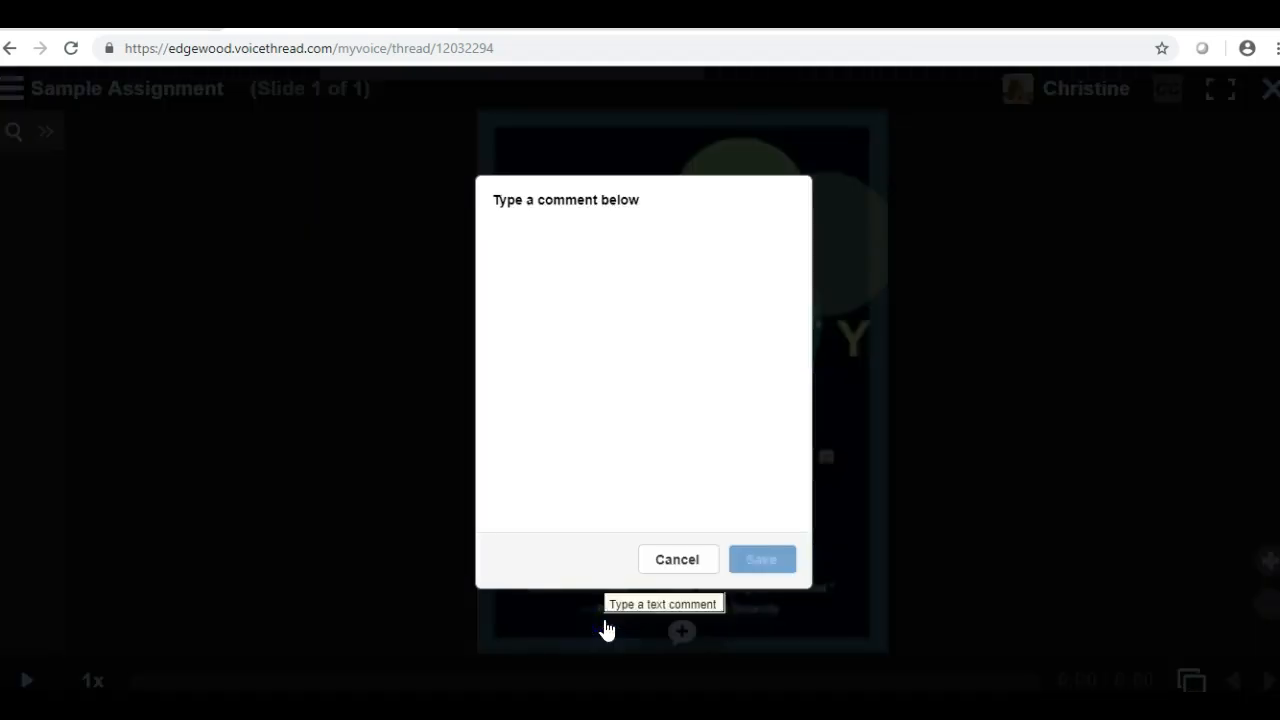
text(Sample text comment.)
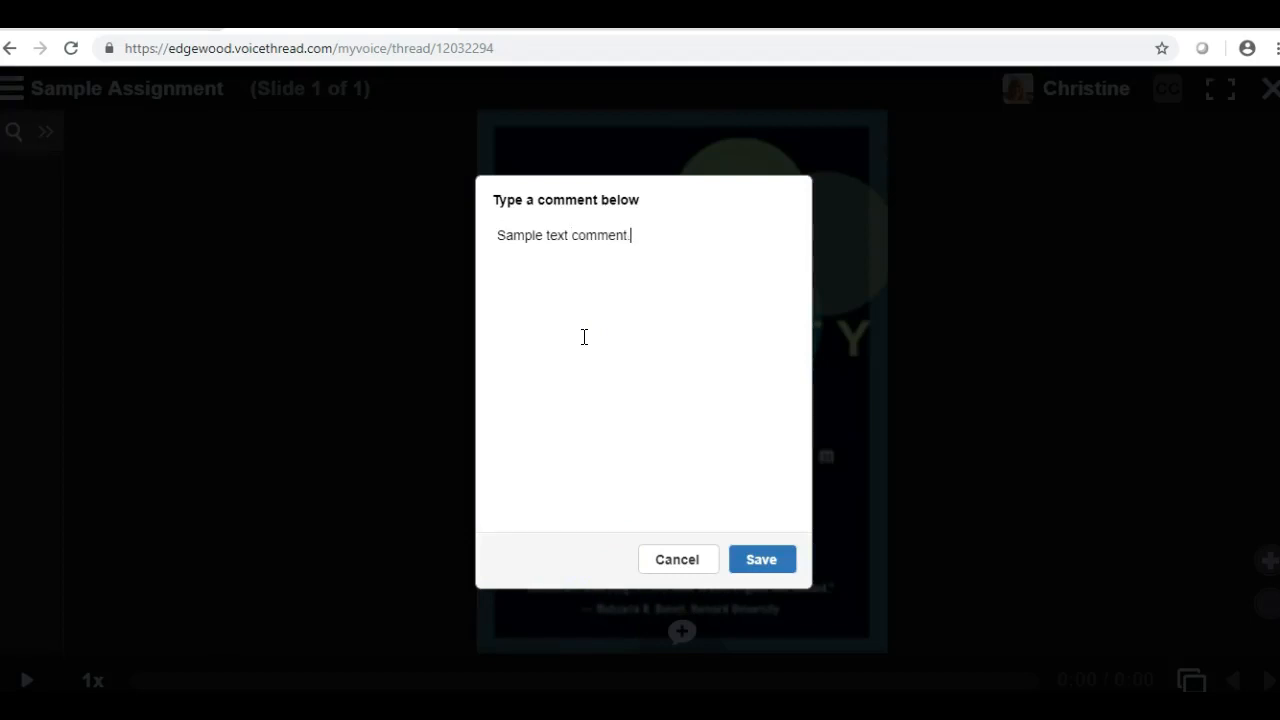
click(753, 566)
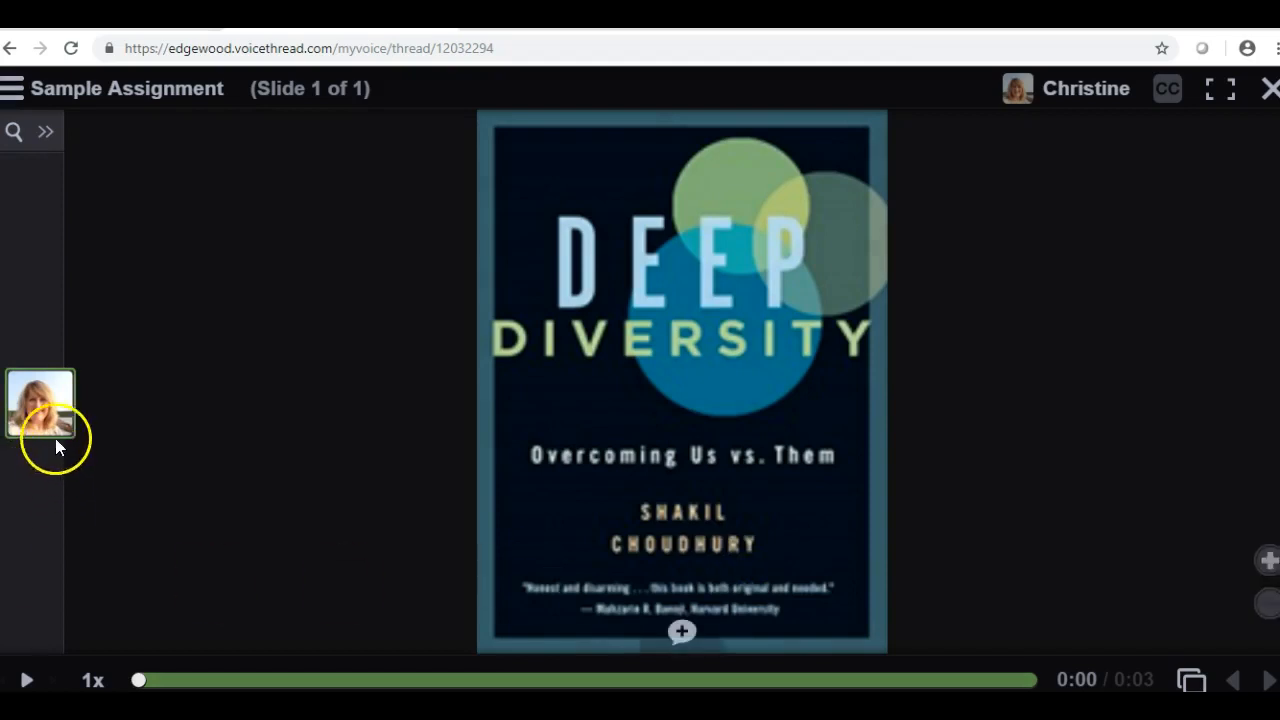
click(56, 452)
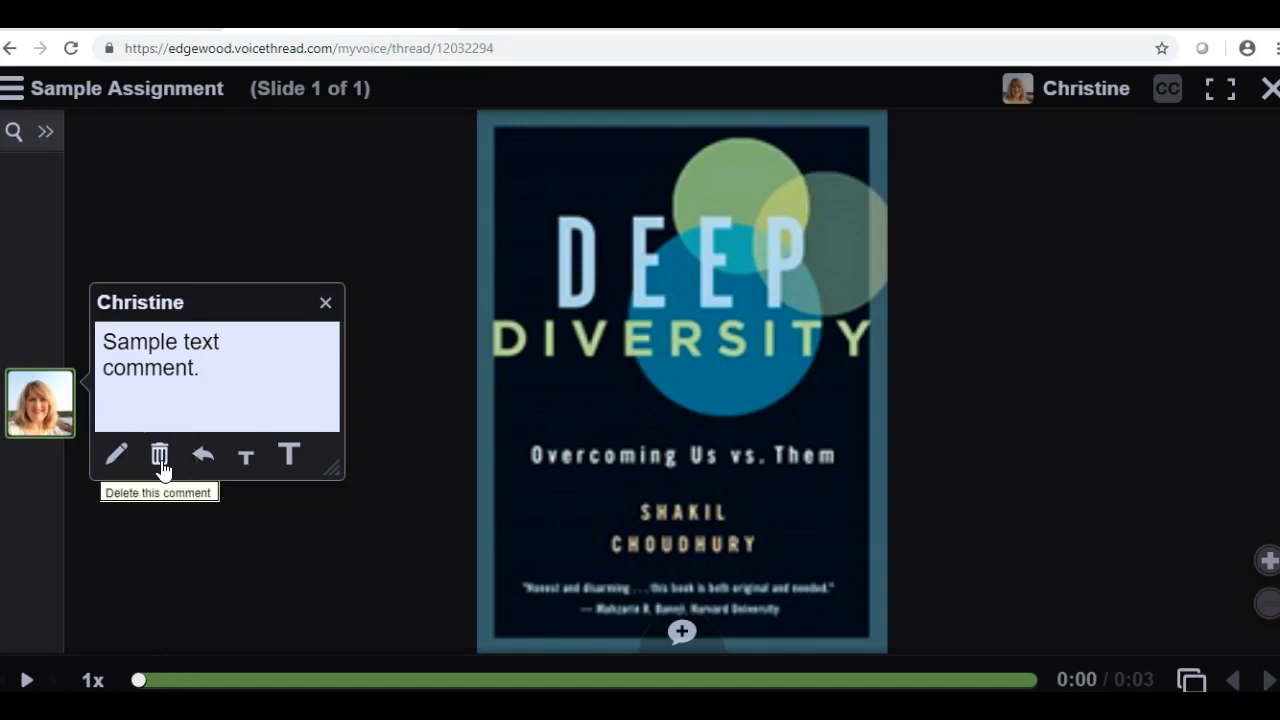
- Record and save an audio comment on the slide, drawing a purple curved line ending below the word DIVERSITY while recording
click(686, 632)
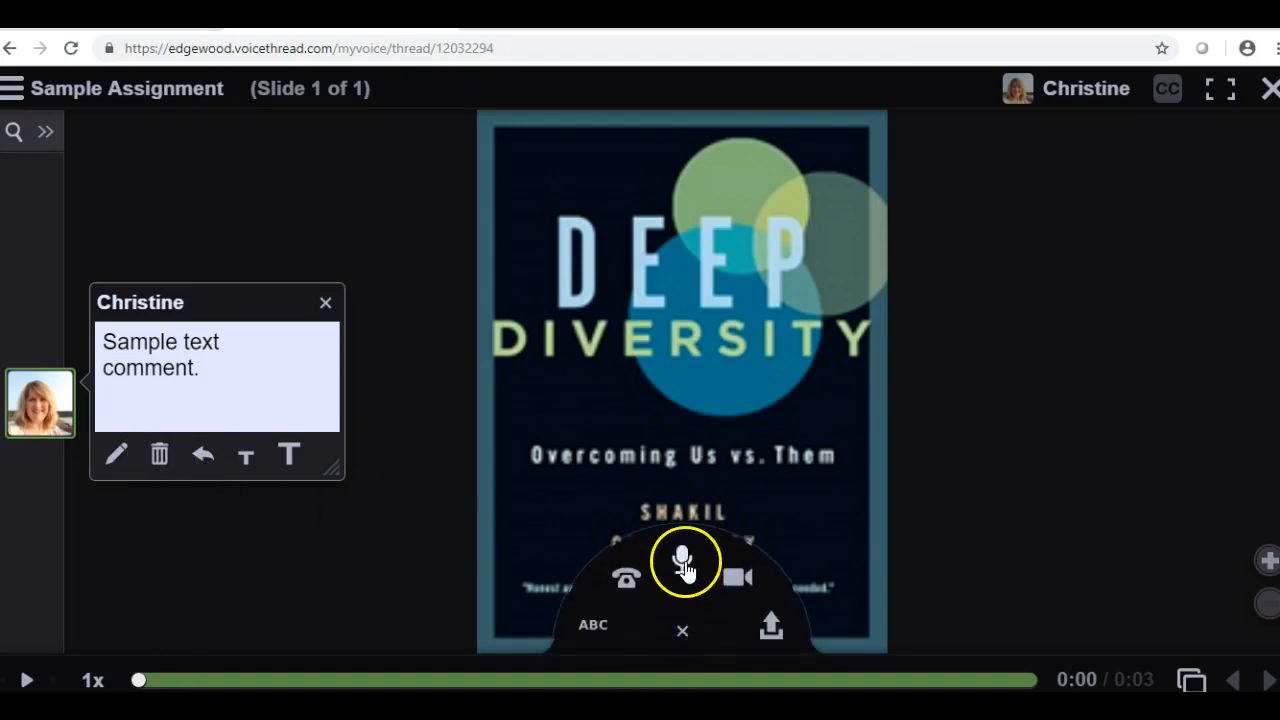
click(684, 566)
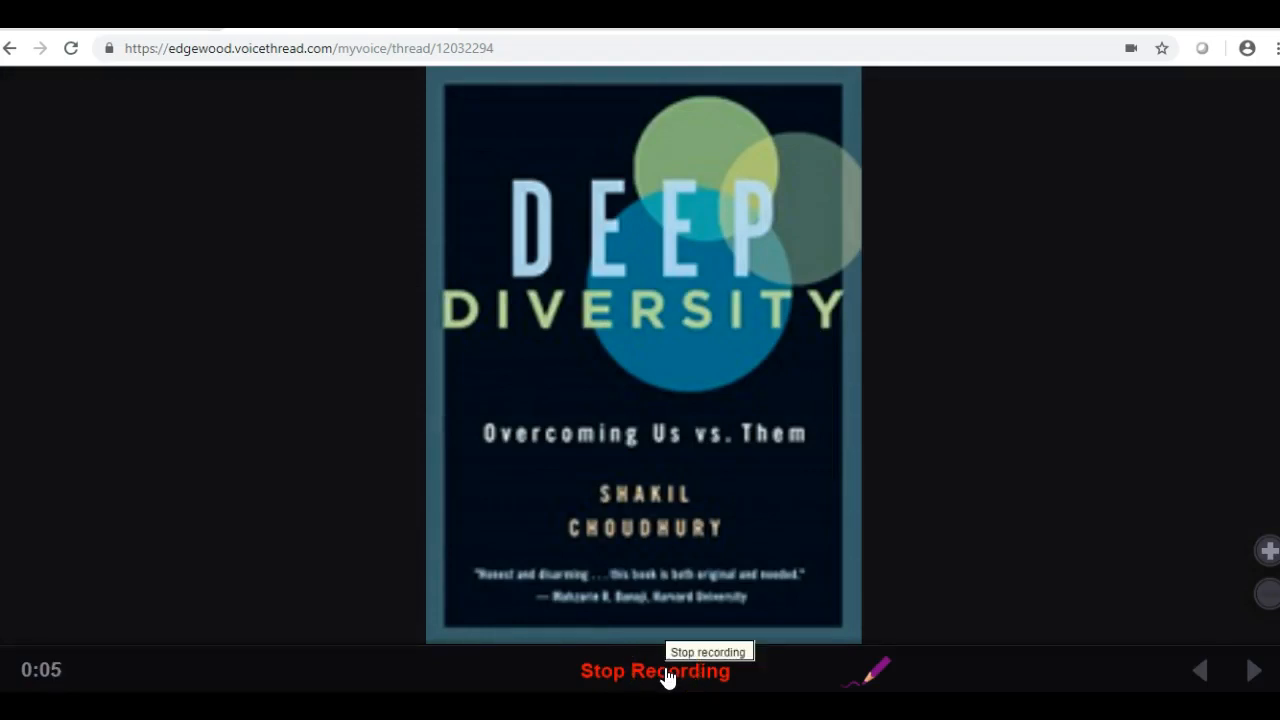
click(884, 676)
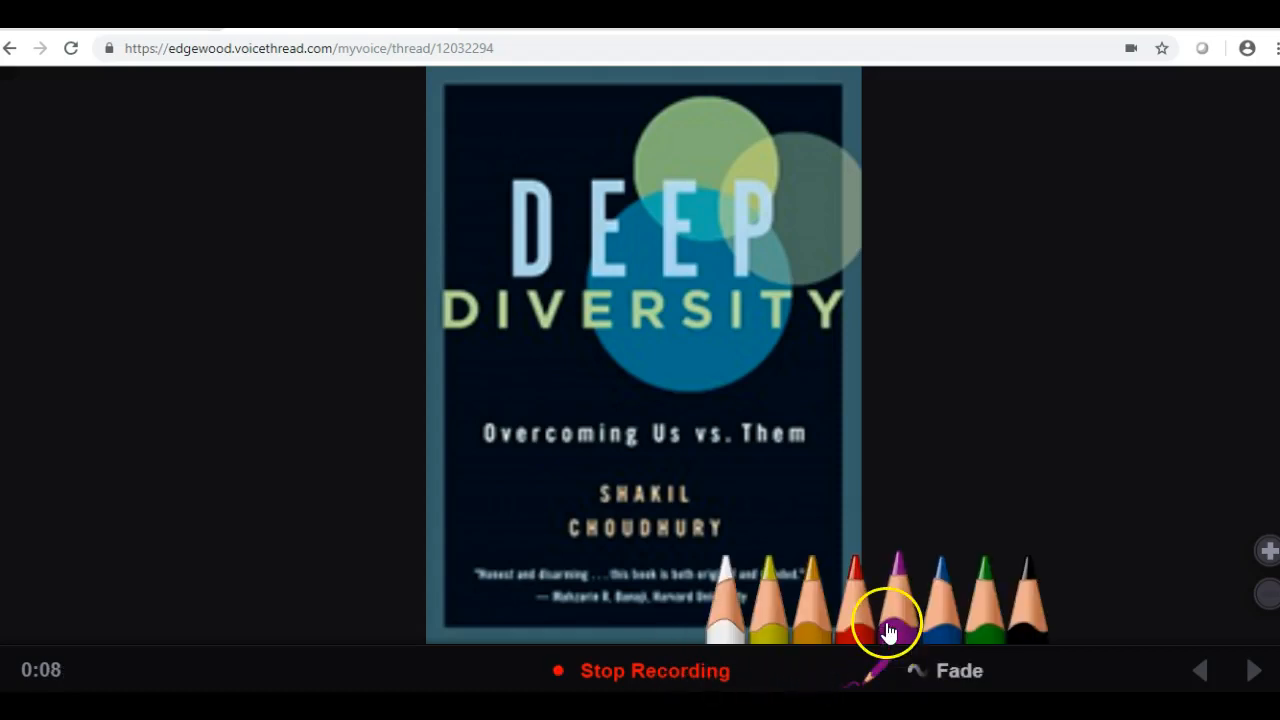
click(890, 626)
mouse_move(991, 322)
mouse_down()
mouse_move(868, 380)
mouse_move(688, 352)
mouse_move(672, 375)
mouse_up()
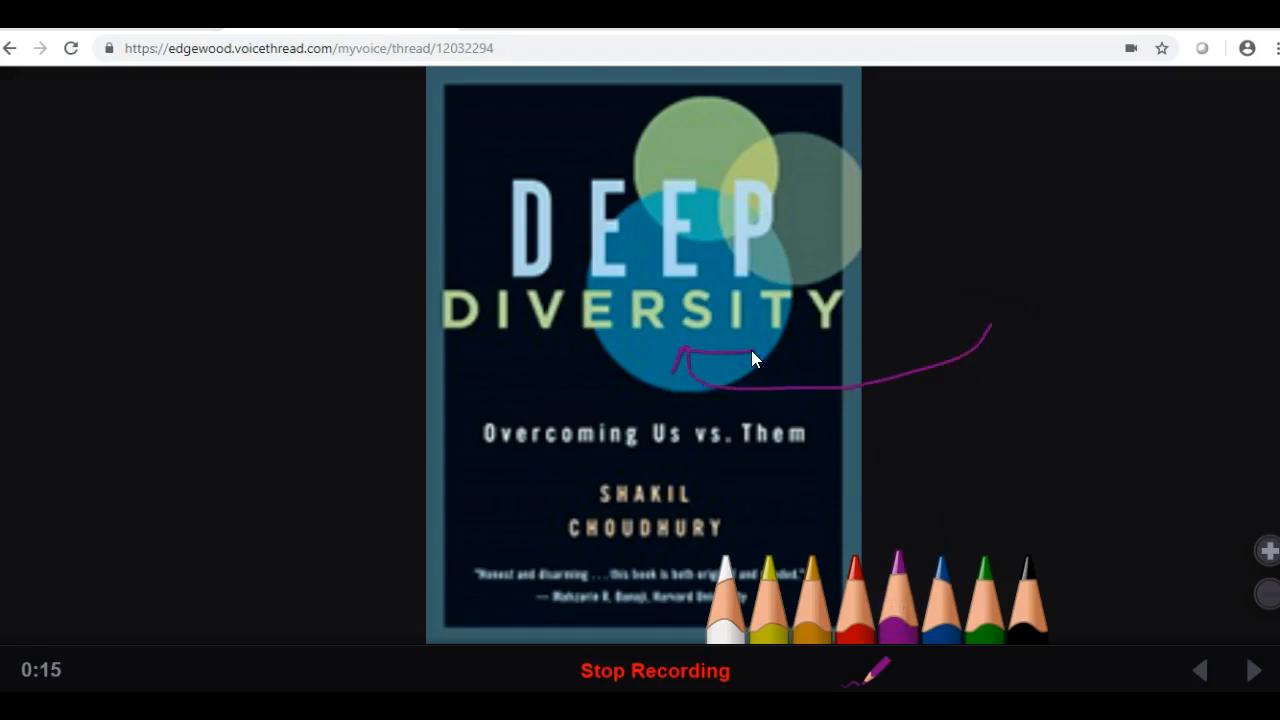
click(680, 672)
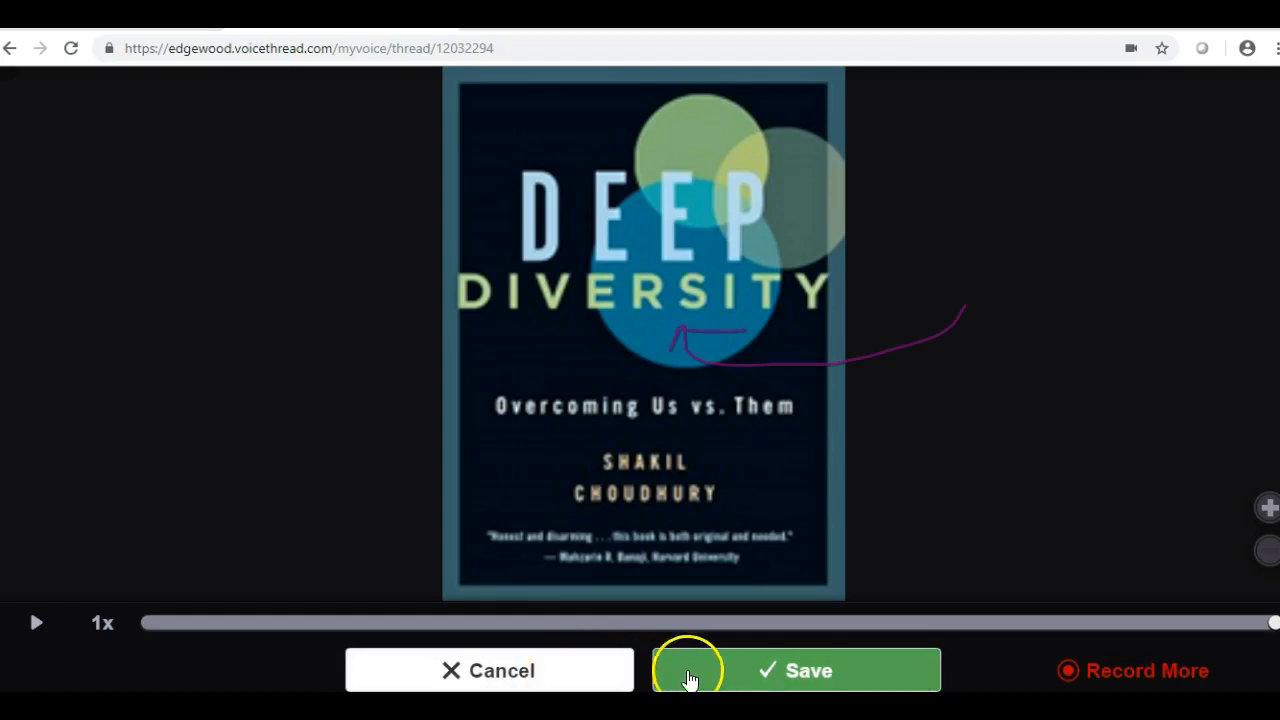
click(700, 672)
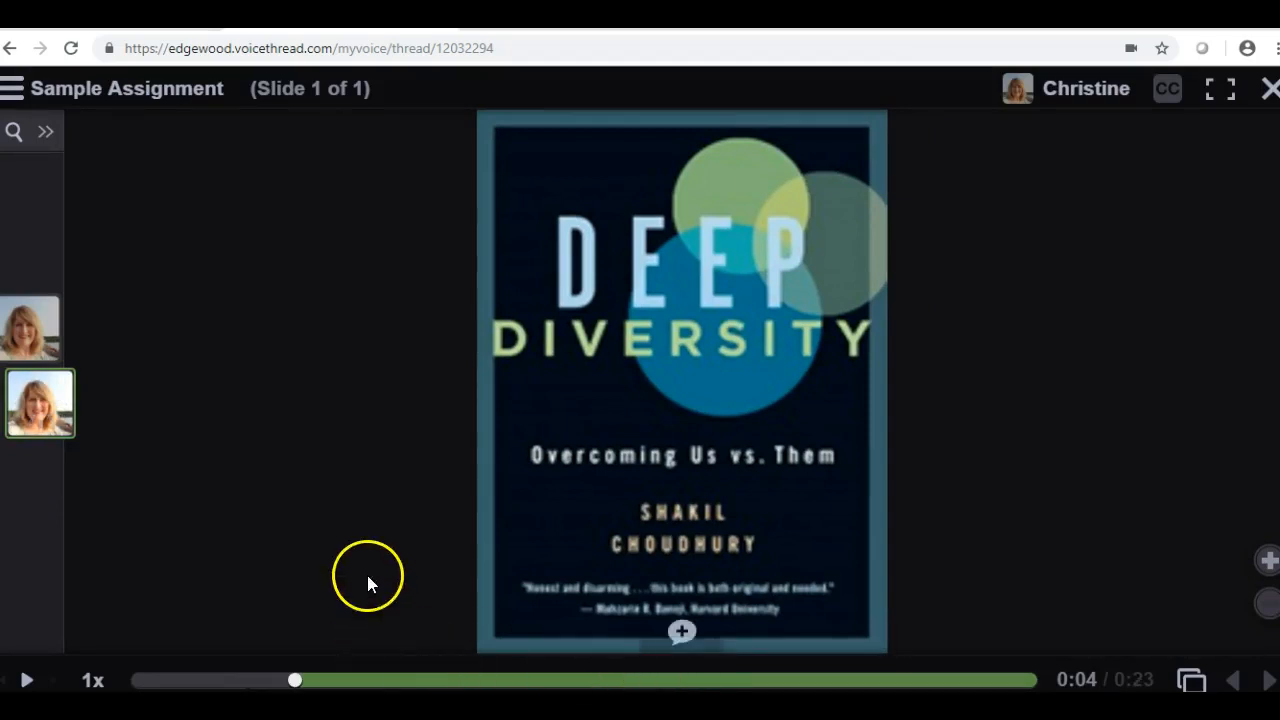
mouse_move(75, 364)
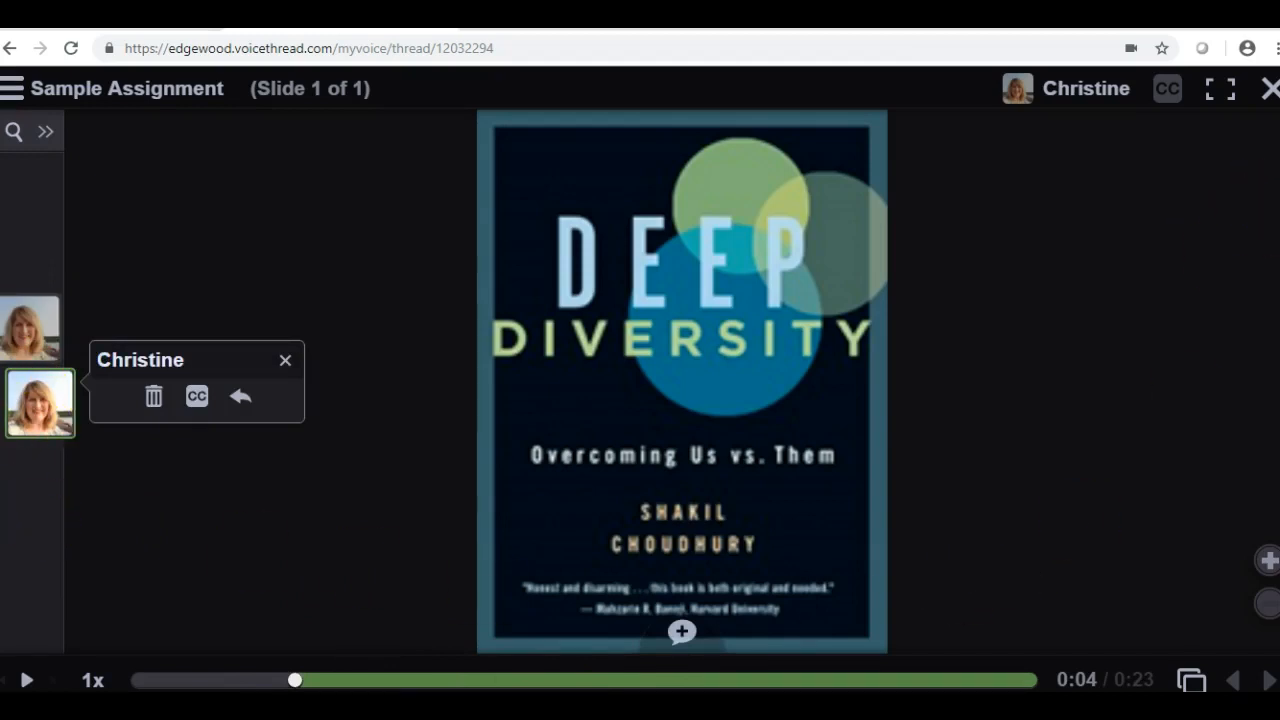
- Leave the slide view and share the VoiceThread with the LITERACY RESEARCH - Spring 2019 course
click(1263, 88)
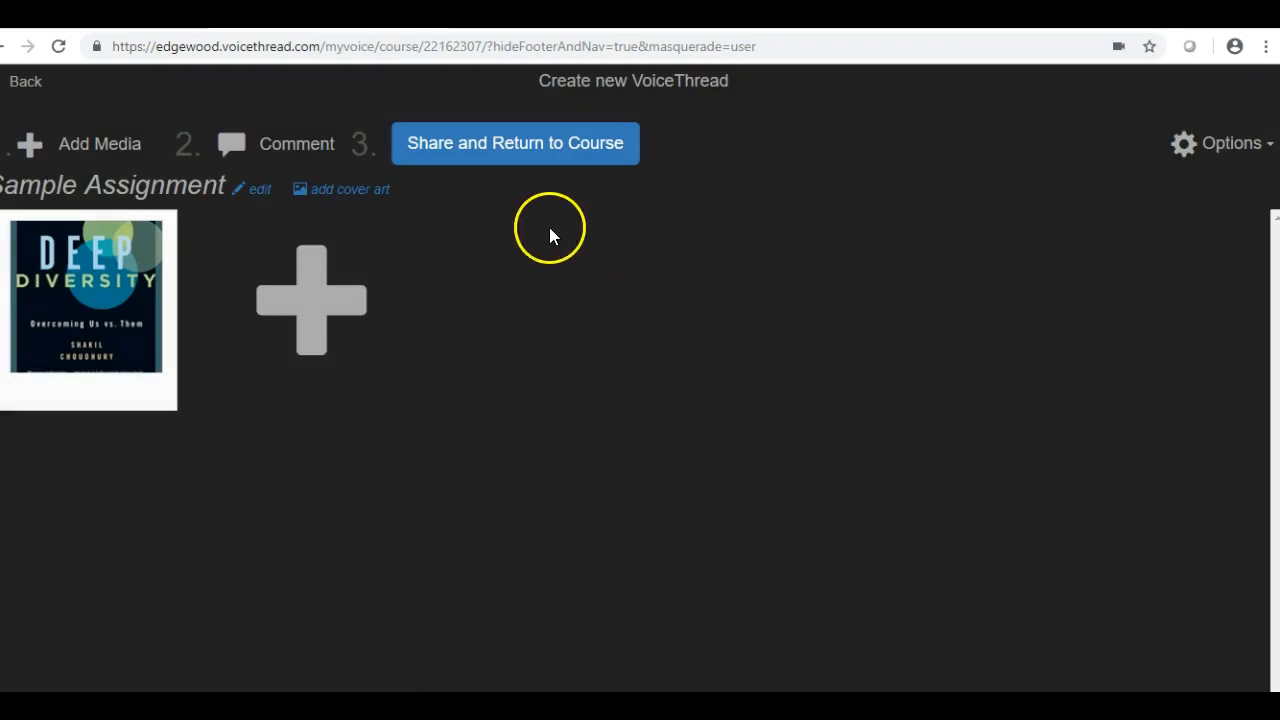
click(545, 143)
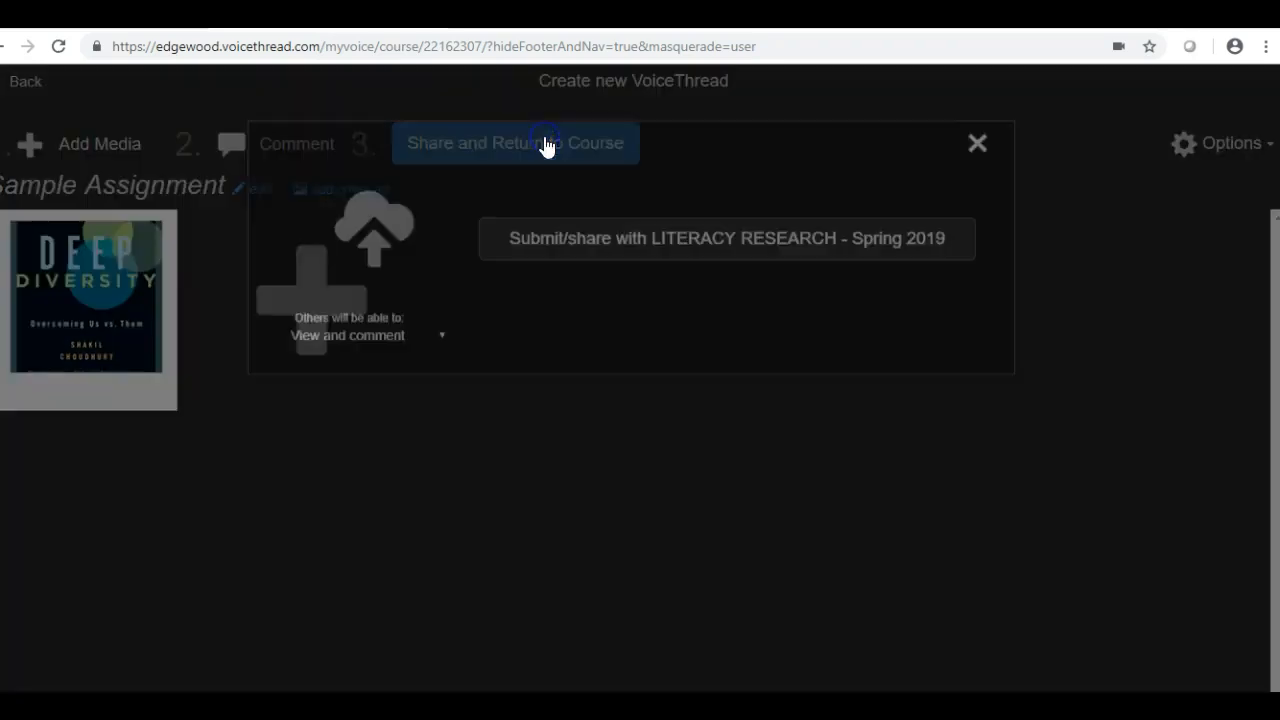
click(628, 282)
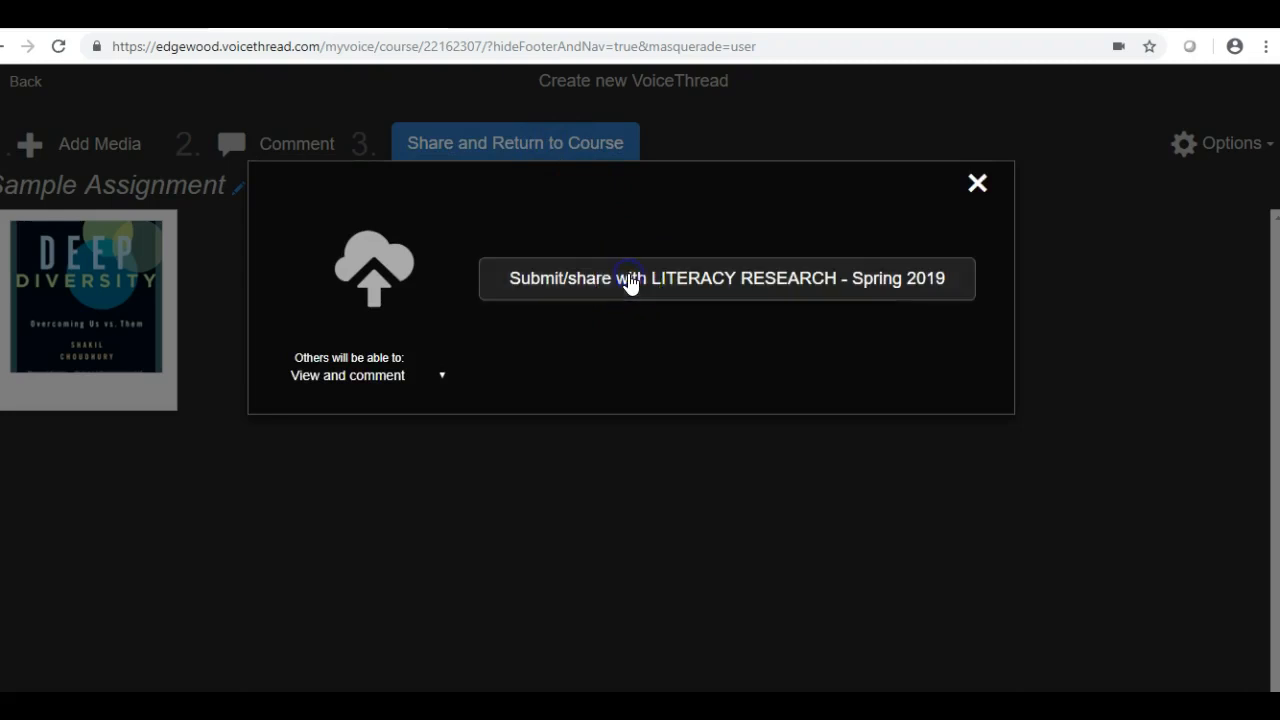